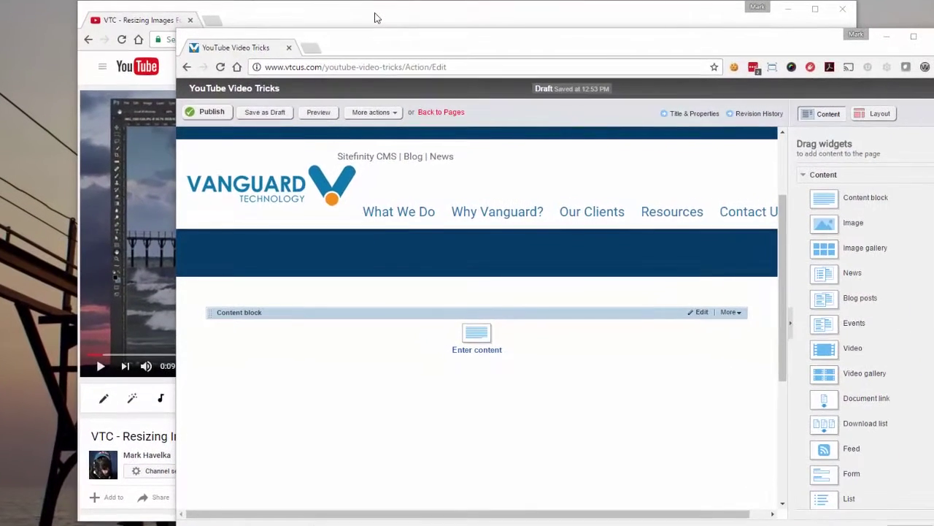
Step: Bring the 'VTC - Resizing Images For Your Website' YouTube video in front of the page editor
{"action": "left_click", "coordinate": [376, 18]}
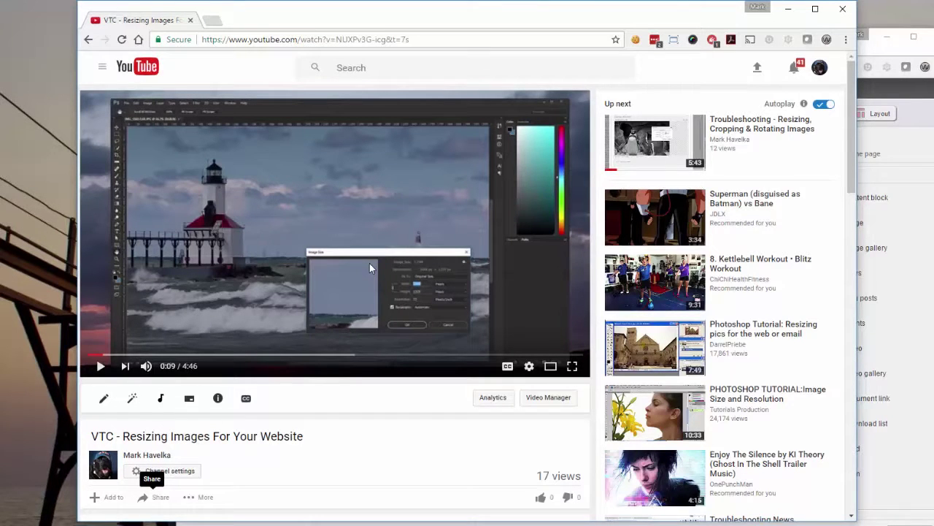
Step: Copy the video's 640×360 youtube-nocookie iframe code from YouTube's Share Embed panel
{"action": "scroll", "coordinate": [369, 269], "scroll_direction": "down", "scroll_amount": 2}
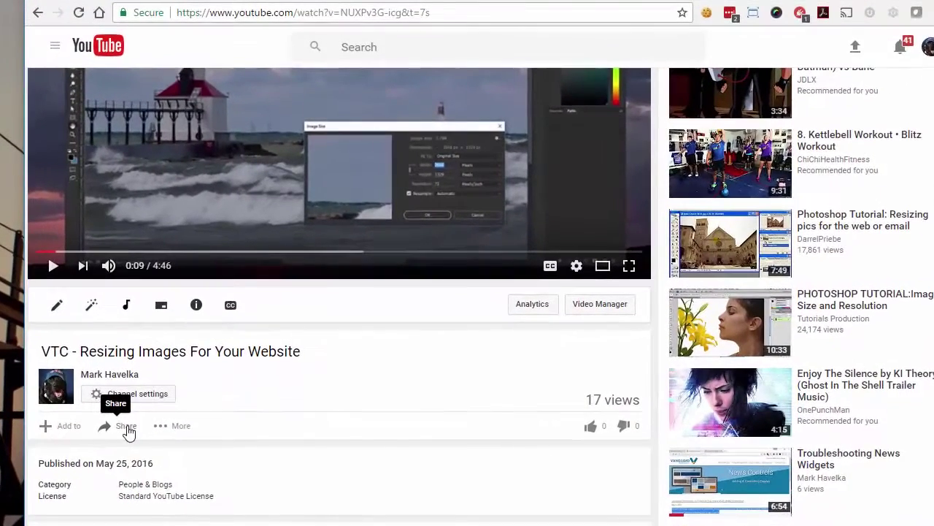
{"action": "left_click", "coordinate": [142, 407]}
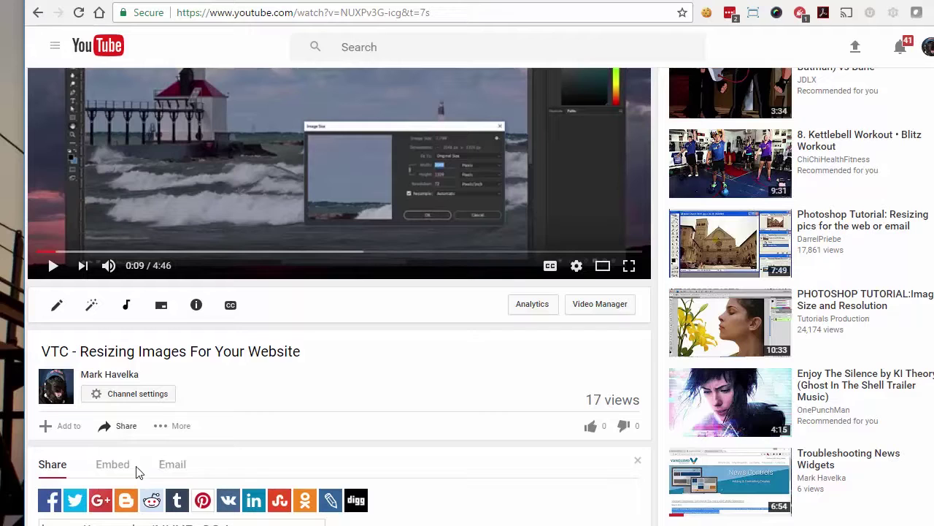
{"action": "left_click", "coordinate": [117, 467]}
{"action": "key", "text": "ctrl+c"}
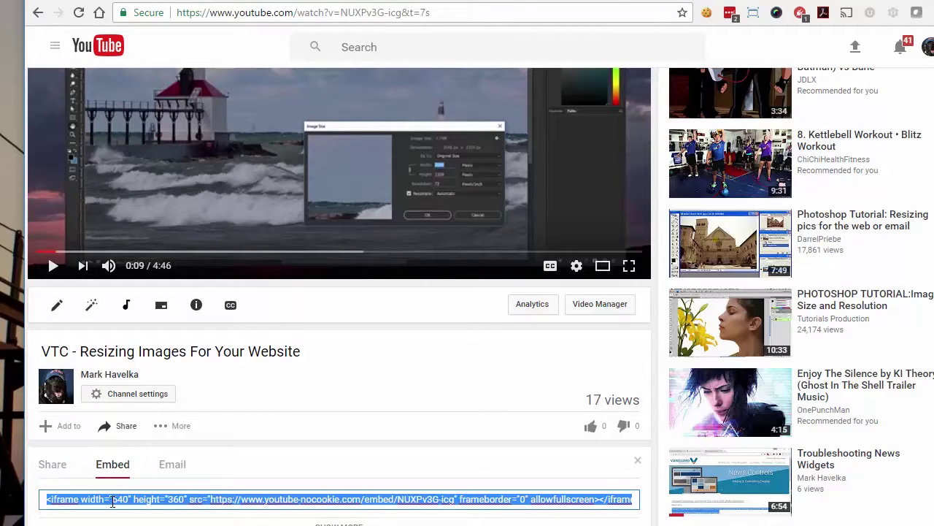
{"action": "right_click", "coordinate": [112, 501]}
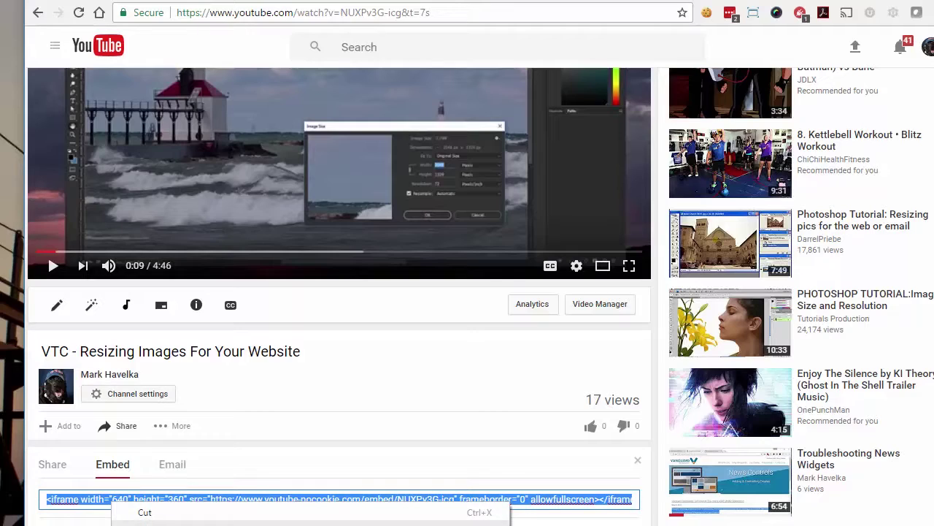
{"action": "left_click", "coordinate": [145, 524]}
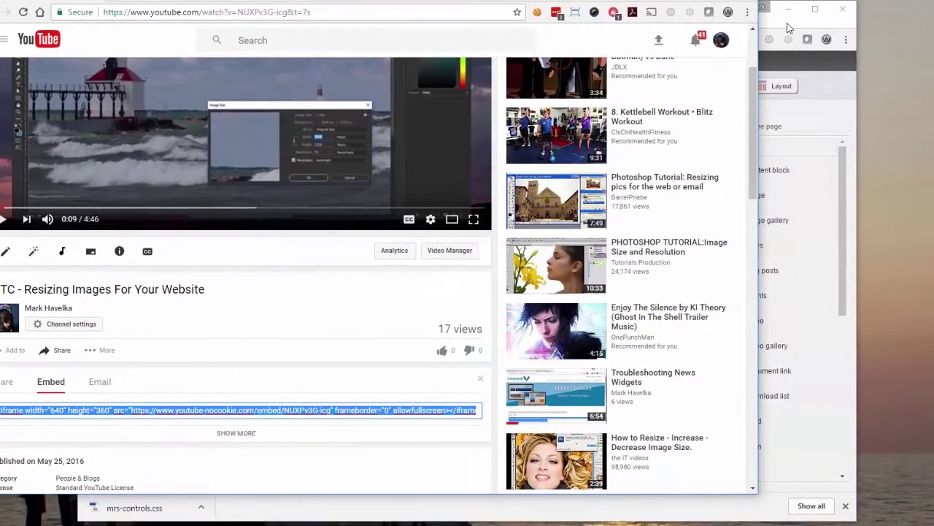
Step: Paste the YouTube iframe code into the empty content block's HTML view and save it
{"action": "left_click", "coordinate": [788, 28]}
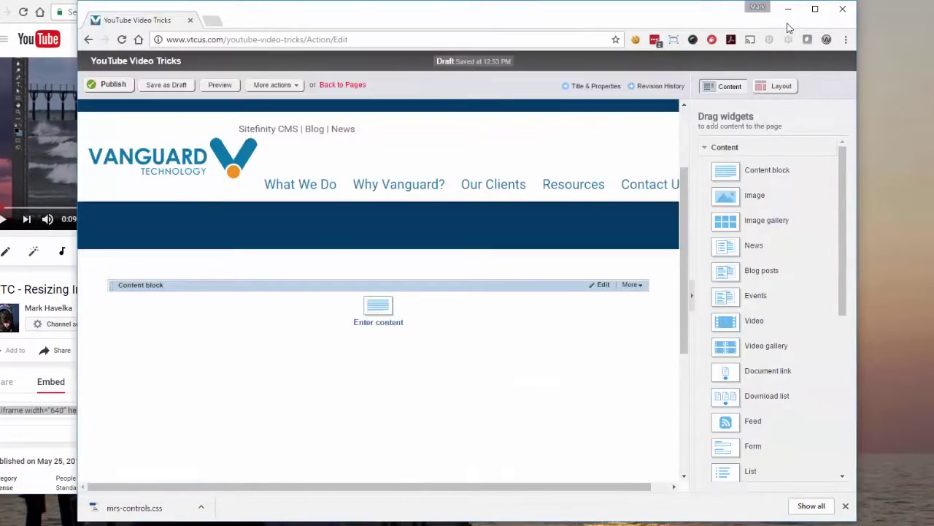
{"action": "left_click", "coordinate": [604, 286]}
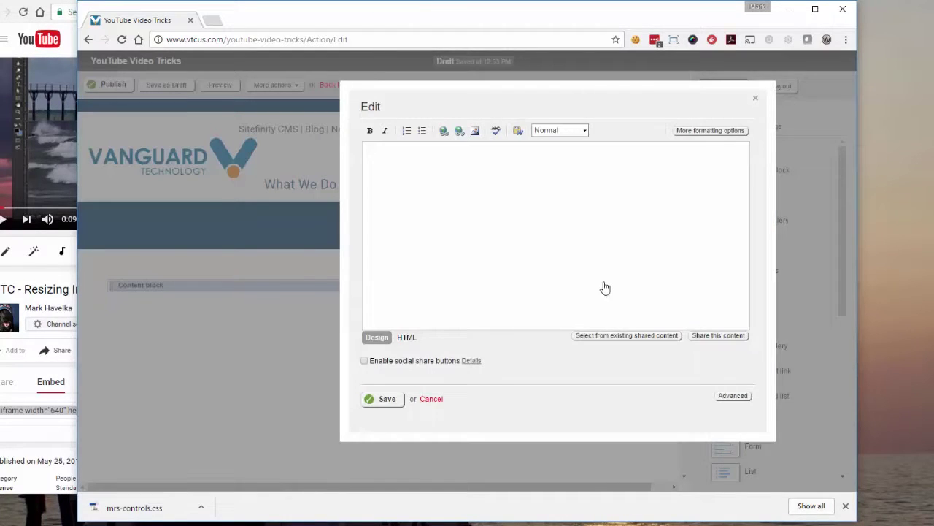
{"action": "left_click", "coordinate": [407, 338]}
{"action": "right_click", "coordinate": [461, 198]}
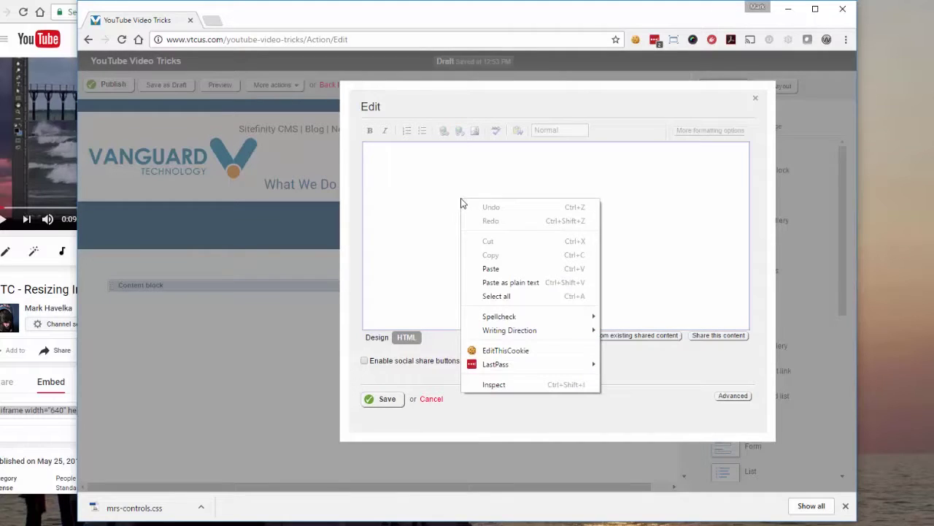
{"action": "left_click", "coordinate": [515, 269]}
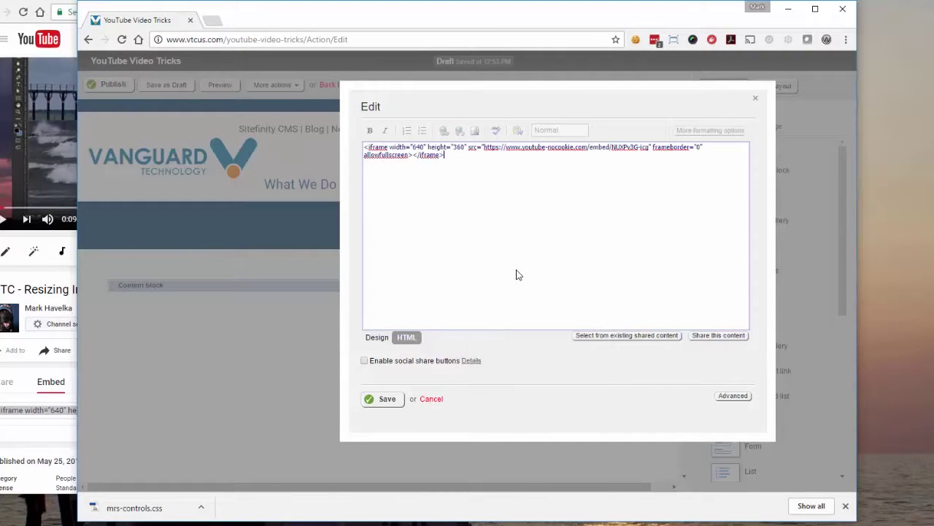
{"action": "left_click", "coordinate": [384, 400]}
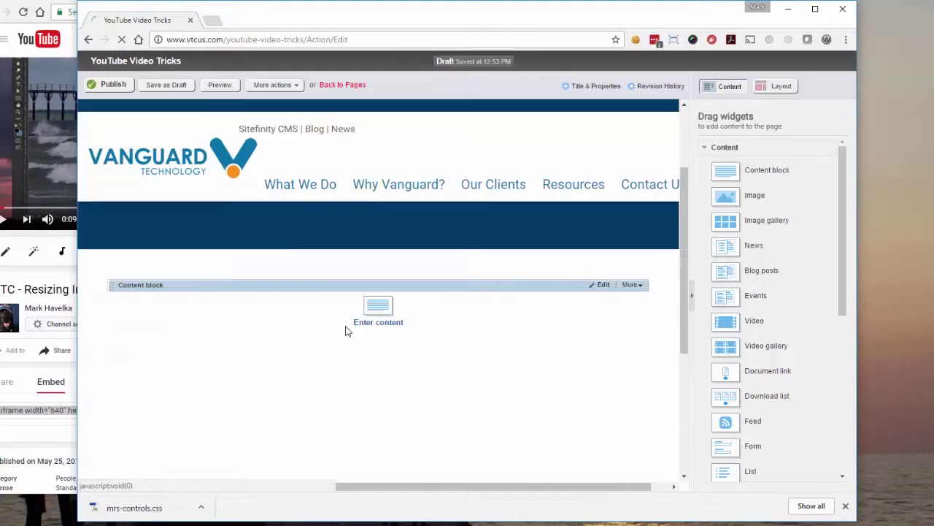
{"action": "left_click", "coordinate": [220, 86]}
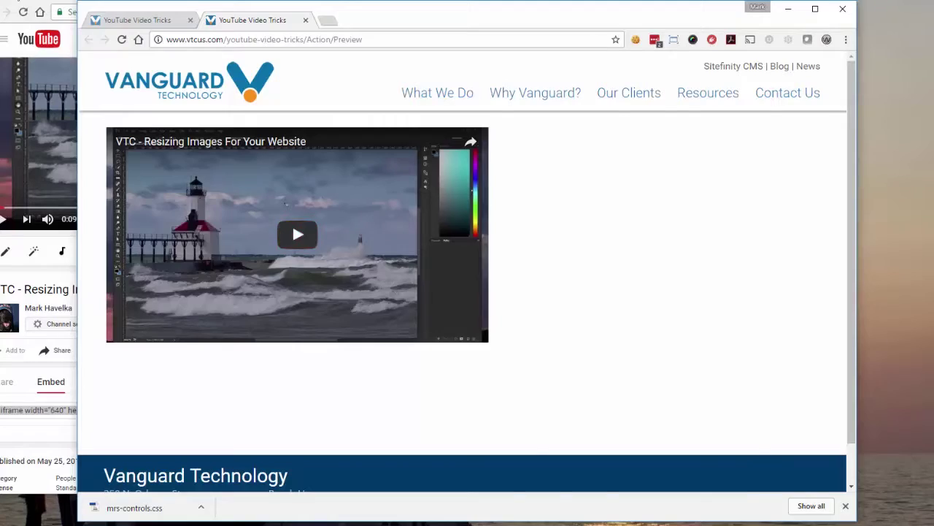
Step: Return from the page preview to the YouTube video window with its Embed panel
{"action": "key", "text": "alt+Tab"}
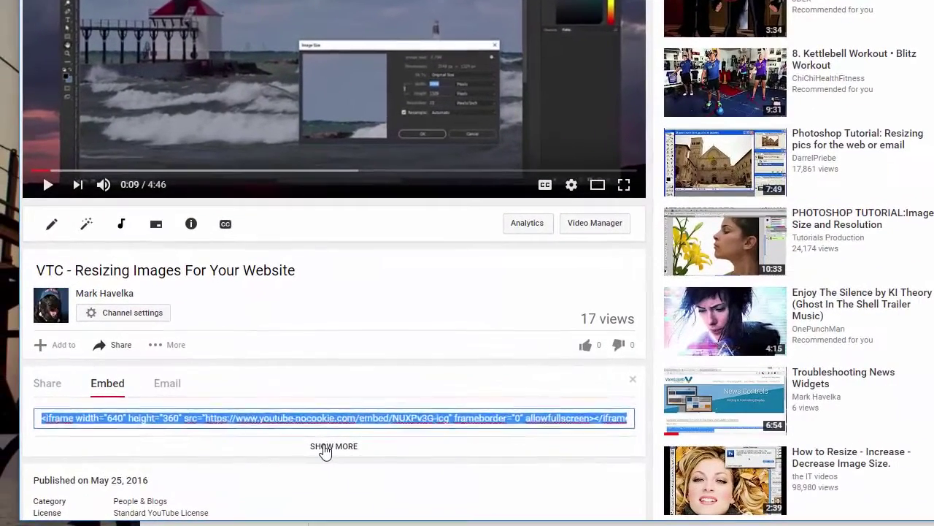
Step: Change the embed video size from 640 × 360 to a custom 350 × 197
{"action": "left_click", "coordinate": [286, 440]}
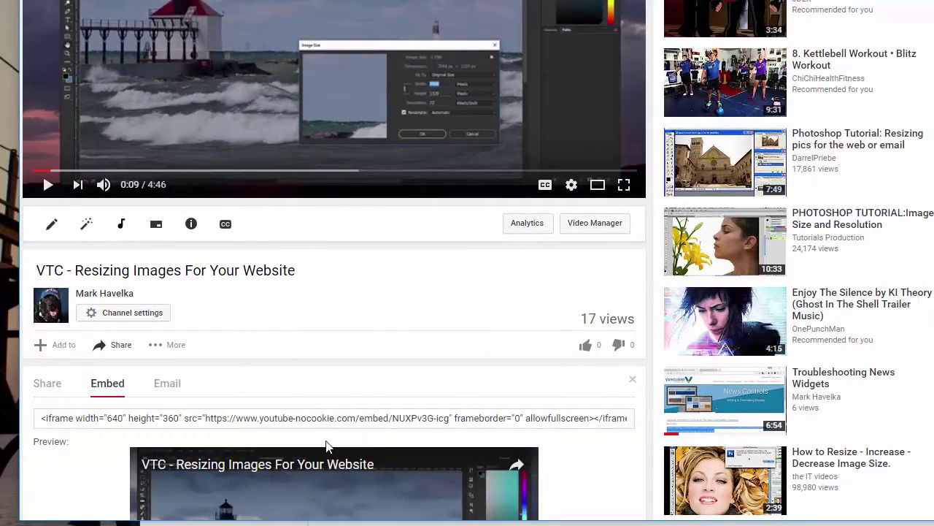
{"action": "scroll", "coordinate": [372, 322], "scroll_direction": "down", "scroll_amount": 6}
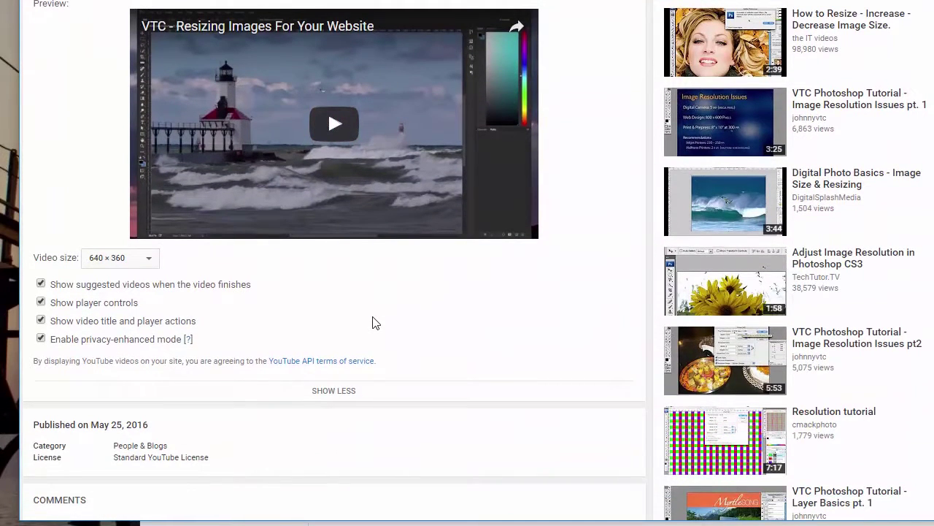
{"action": "left_click", "coordinate": [149, 259]}
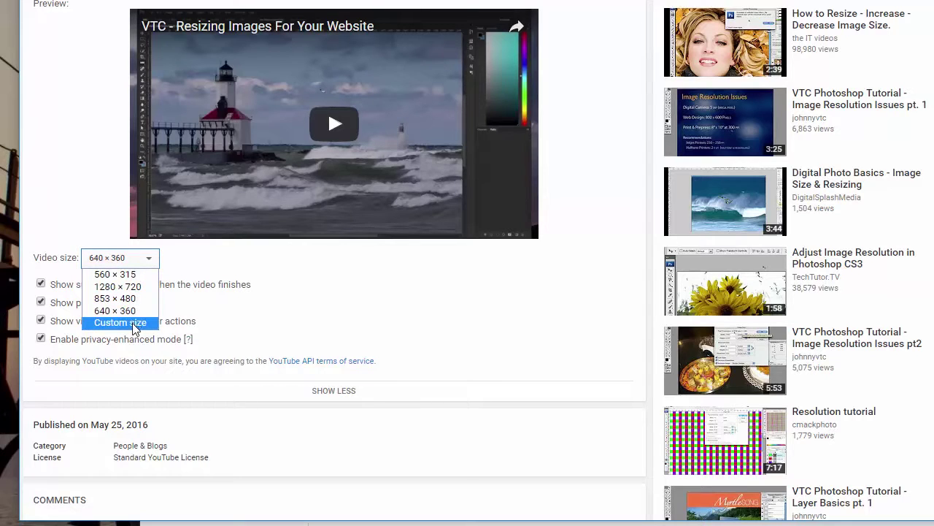
{"action": "left_click", "coordinate": [134, 322]}
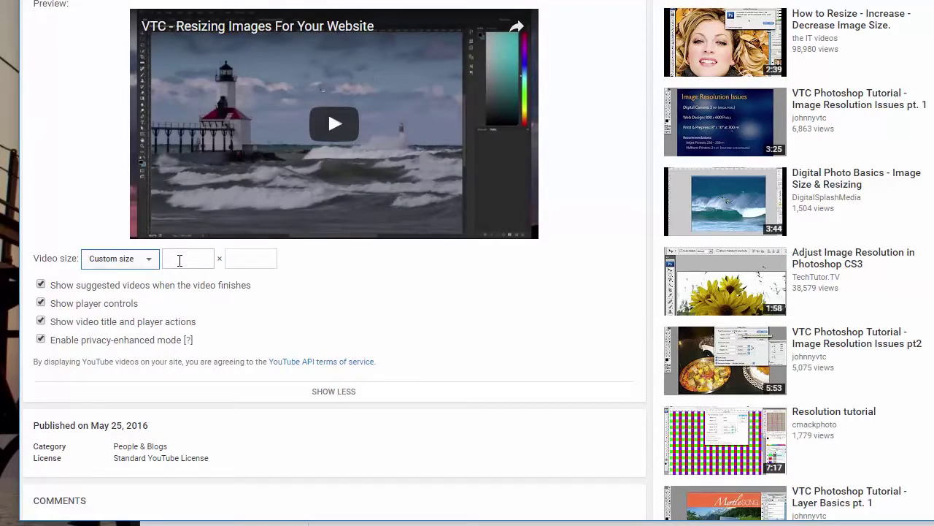
{"action": "left_click", "coordinate": [180, 260]}
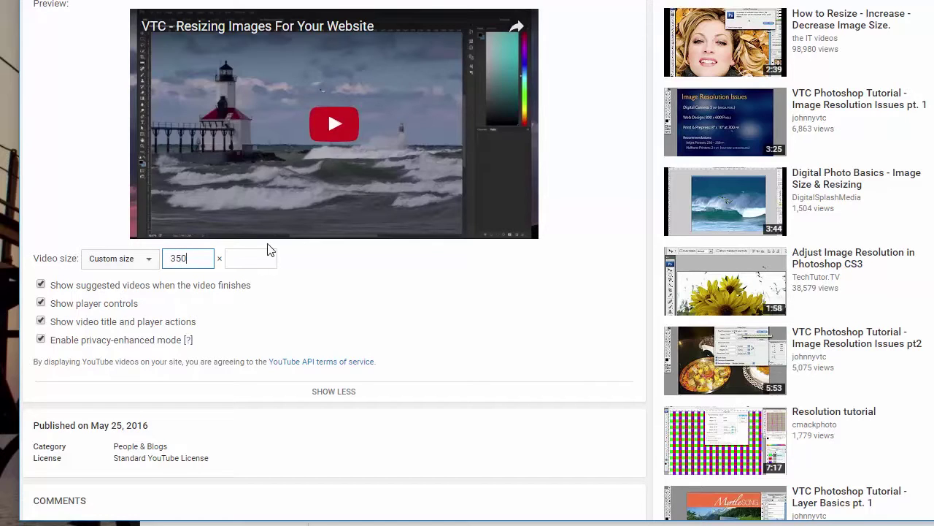
{"action": "left_click", "coordinate": [242, 258]}
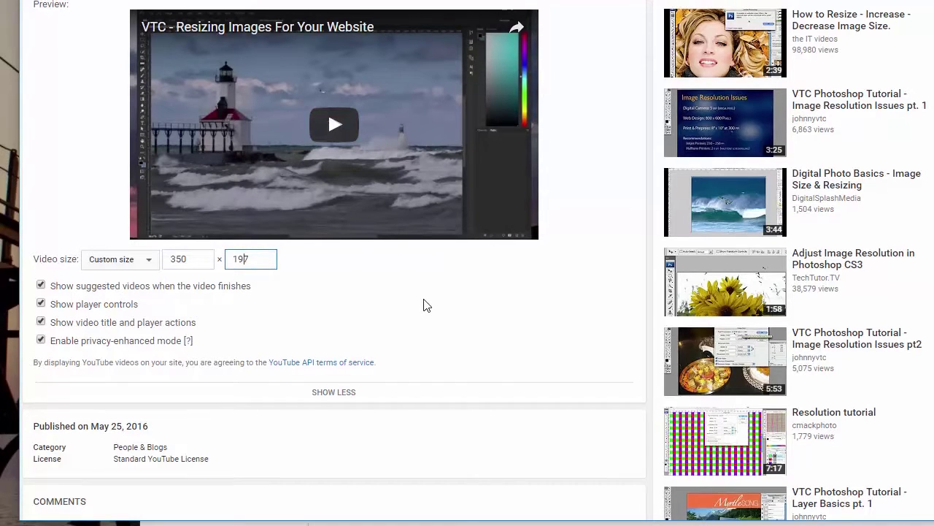
{"action": "scroll", "coordinate": [424, 301], "scroll_direction": "up", "scroll_amount": 5}
{"action": "left_click", "coordinate": [178, 267]}
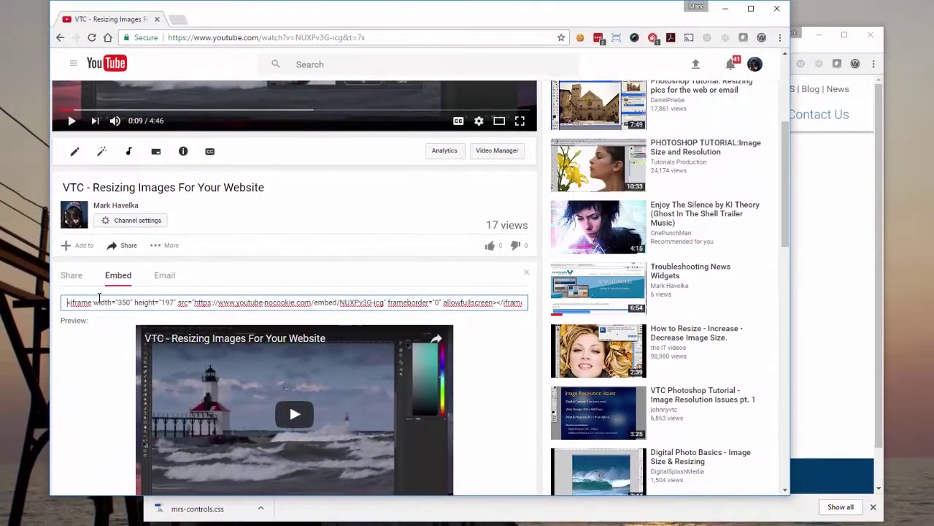
Step: Copy the updated 350×197 iframe embed code from YouTube
{"action": "left_click", "coordinate": [88, 279]}
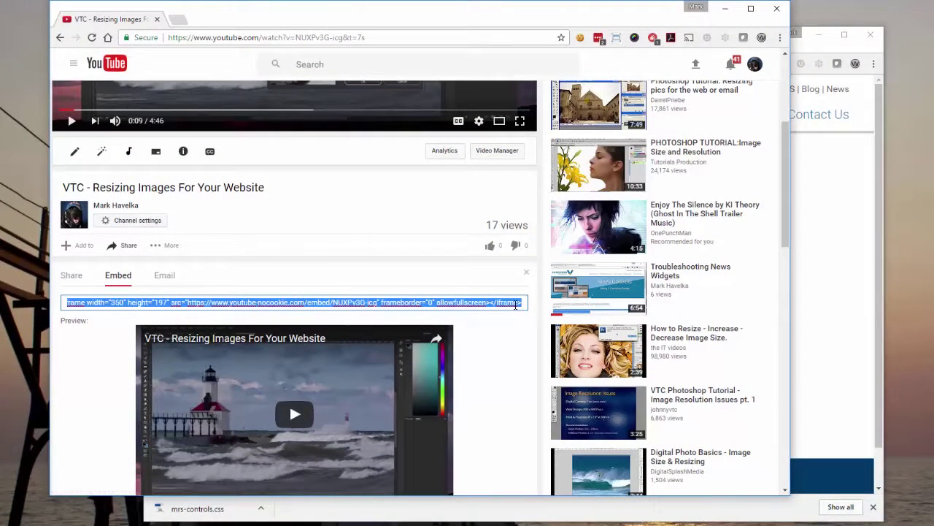
{"action": "right_click", "coordinate": [516, 303]}
{"action": "left_click", "coordinate": [543, 327]}
Step: Replace the content block's old iframe HTML with the 350×197 code and save it
{"action": "left_click", "coordinate": [810, 203]}
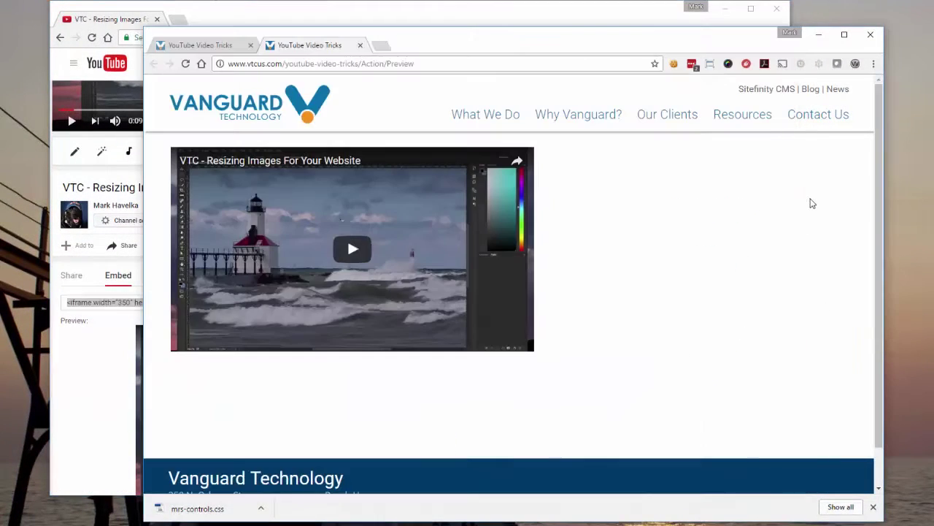
{"action": "left_click", "coordinate": [224, 50]}
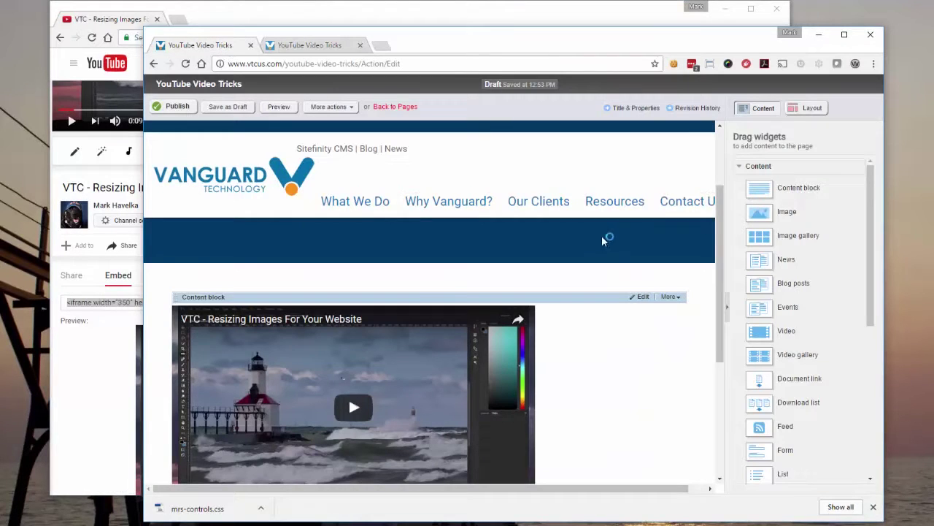
{"action": "left_click", "coordinate": [642, 298]}
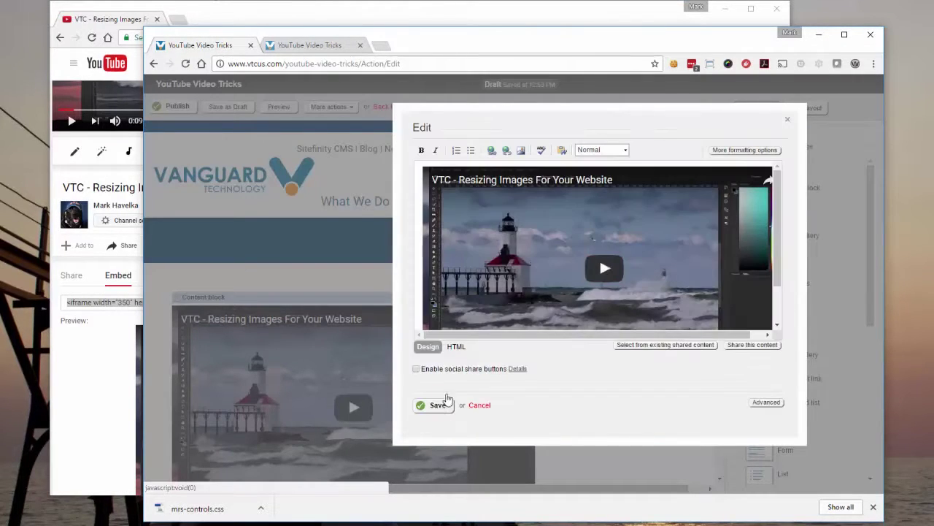
{"action": "left_click", "coordinate": [455, 346]}
{"action": "left_click_drag", "start_coordinate": [772, 166], "coordinate": [403, 174]}
{"action": "key", "text": "ctrl+v"}
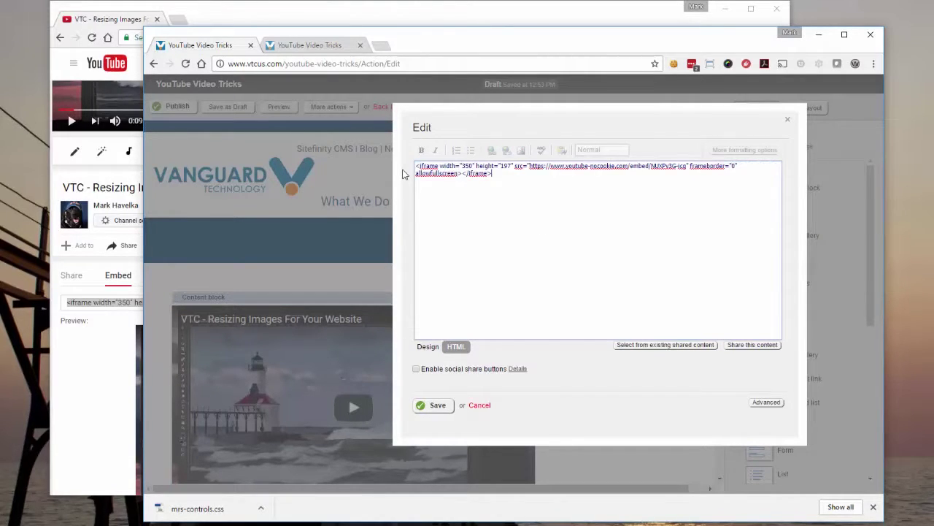
{"action": "left_click", "coordinate": [441, 404]}
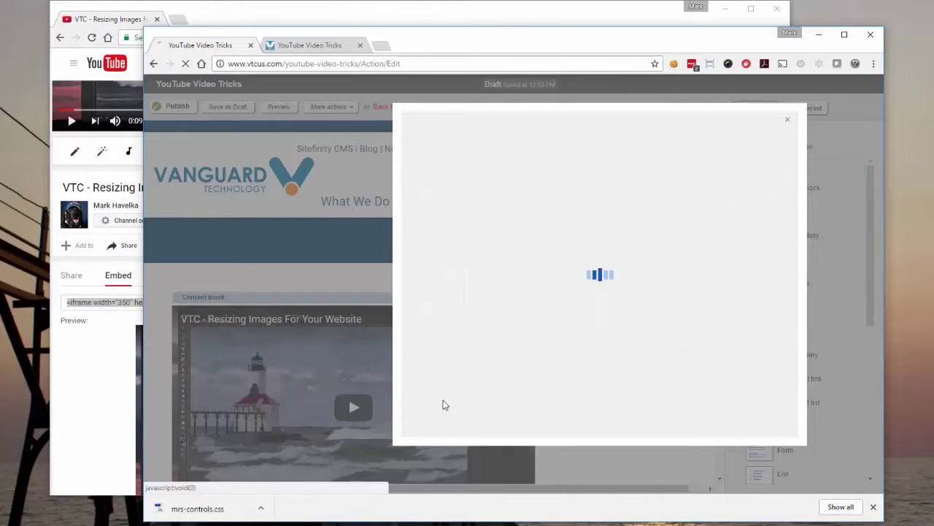
{"action": "left_click", "coordinate": [294, 108]}
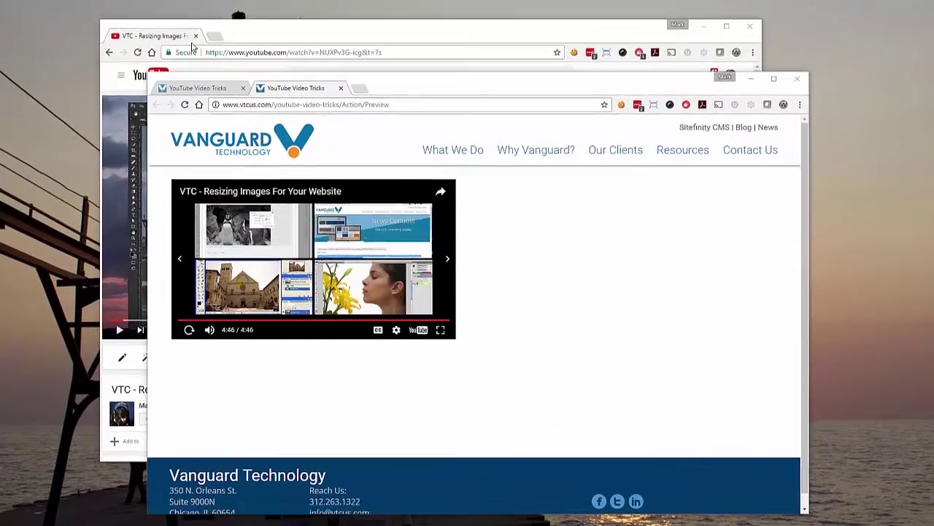
Step: Uncheck 'Show suggested videos when the video finishes' in YouTube's embed options
{"action": "left_click", "coordinate": [167, 49]}
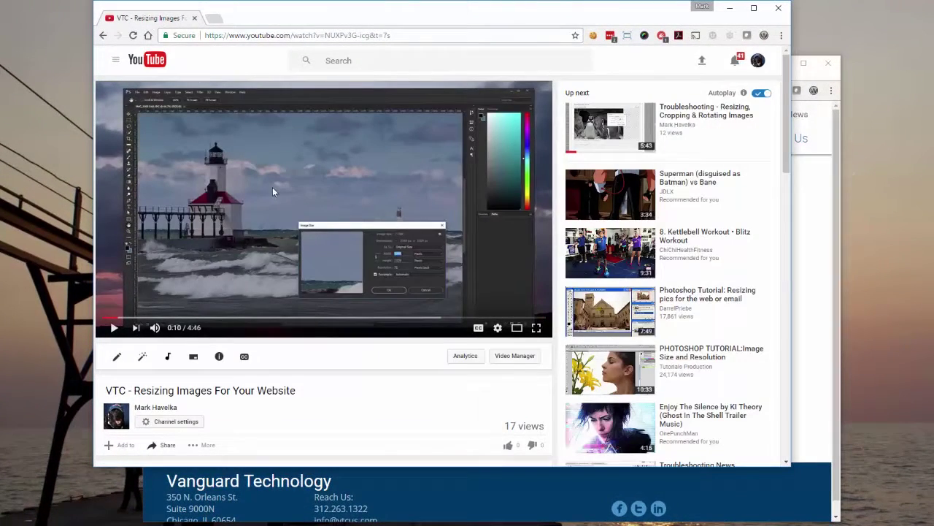
{"action": "scroll", "coordinate": [315, 200], "scroll_direction": "down", "scroll_amount": 1}
{"action": "scroll", "coordinate": [314, 204], "scroll_direction": "down", "scroll_amount": 6}
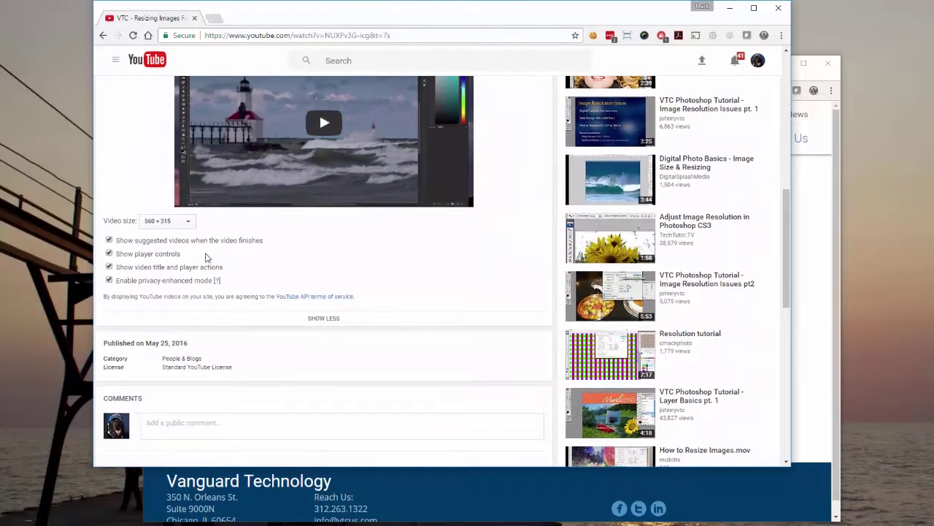
{"action": "left_click_drag", "start_coordinate": [264, 240], "coordinate": [118, 234]}
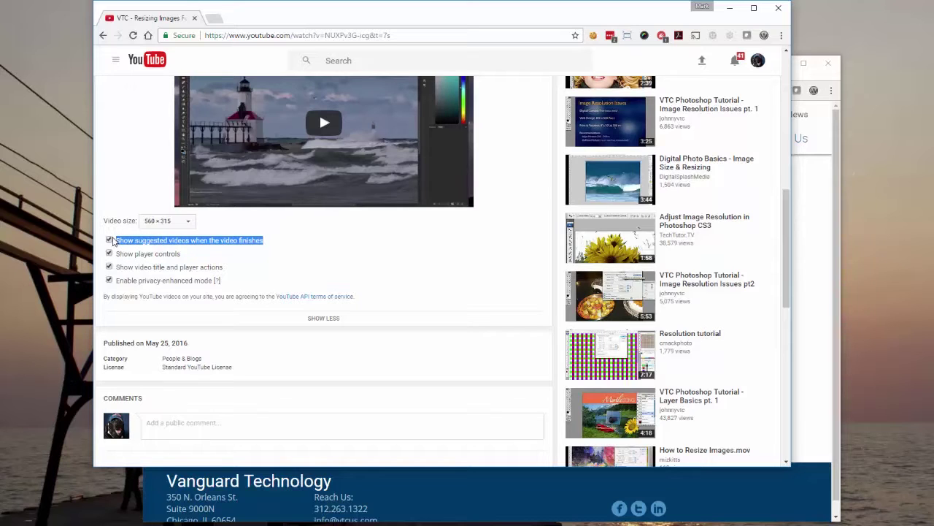
{"action": "left_click", "coordinate": [110, 239]}
Step: Copy the updated embed code containing rel=0
{"action": "scroll", "coordinate": [464, 262], "scroll_direction": "up", "scroll_amount": 4}
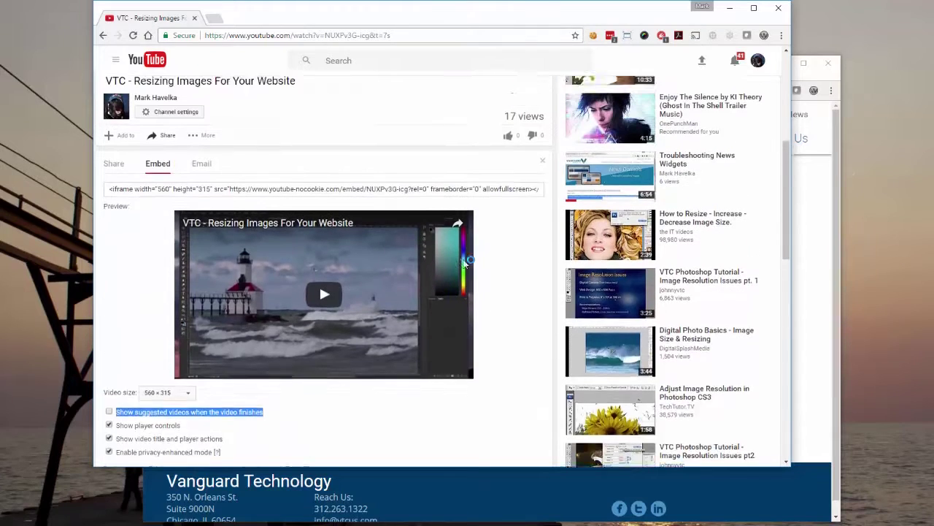
{"action": "left_click_drag", "start_coordinate": [110, 284], "coordinate": [569, 278]}
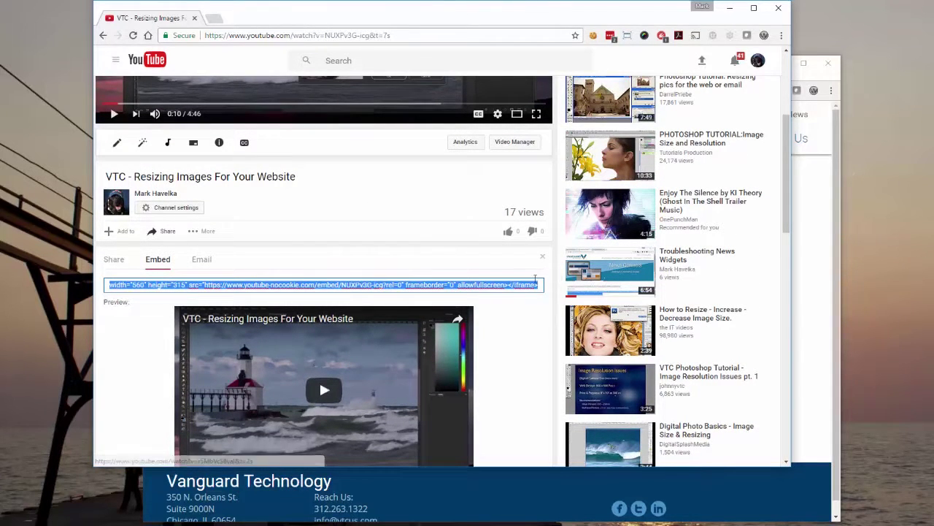
{"action": "right_click", "coordinate": [532, 285]}
{"action": "left_click", "coordinate": [558, 305]}
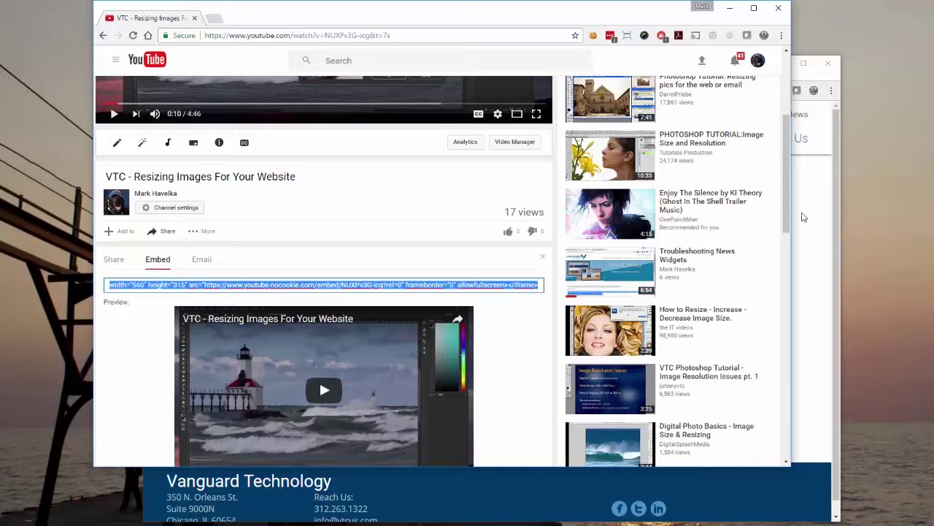
Step: Paste the rel=0 iframe code over the old one in the content block's HTML and save
{"action": "left_click", "coordinate": [818, 226]}
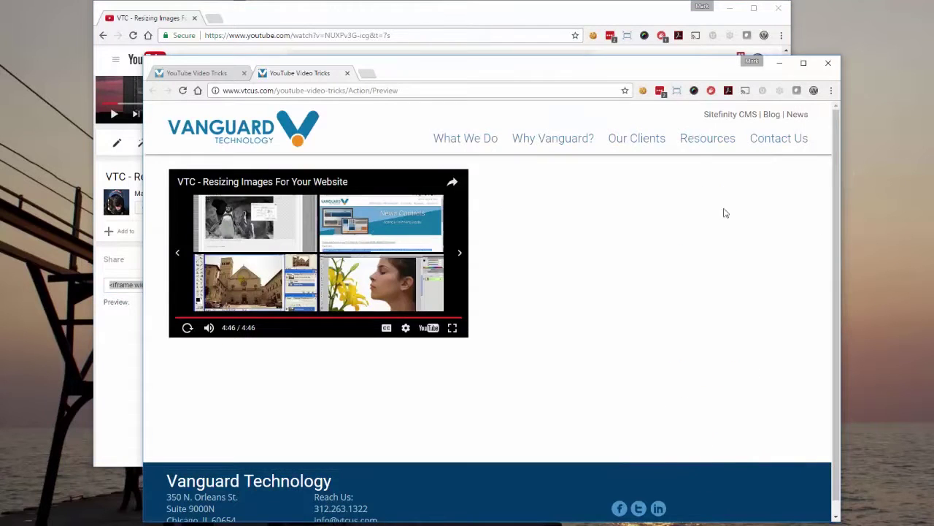
{"action": "left_click", "coordinate": [195, 73]}
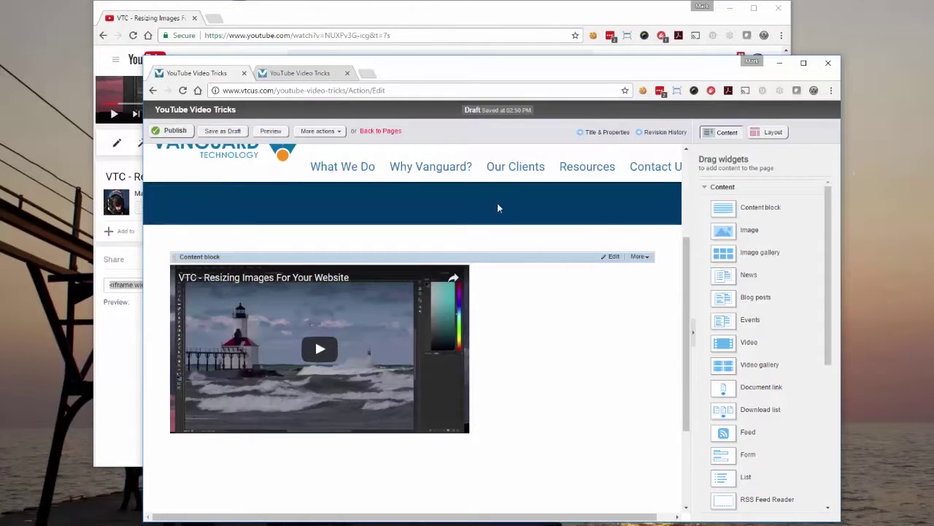
{"action": "left_click", "coordinate": [614, 257]}
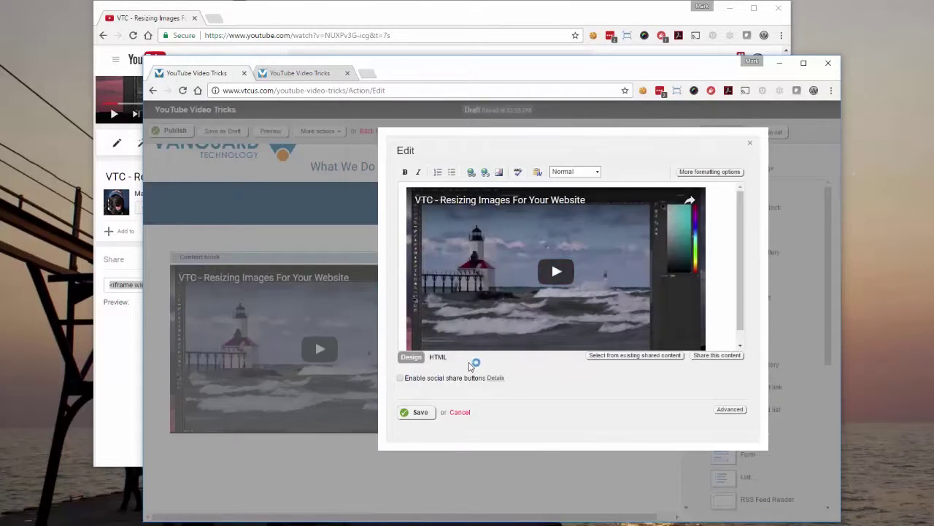
{"action": "left_click", "coordinate": [438, 357]}
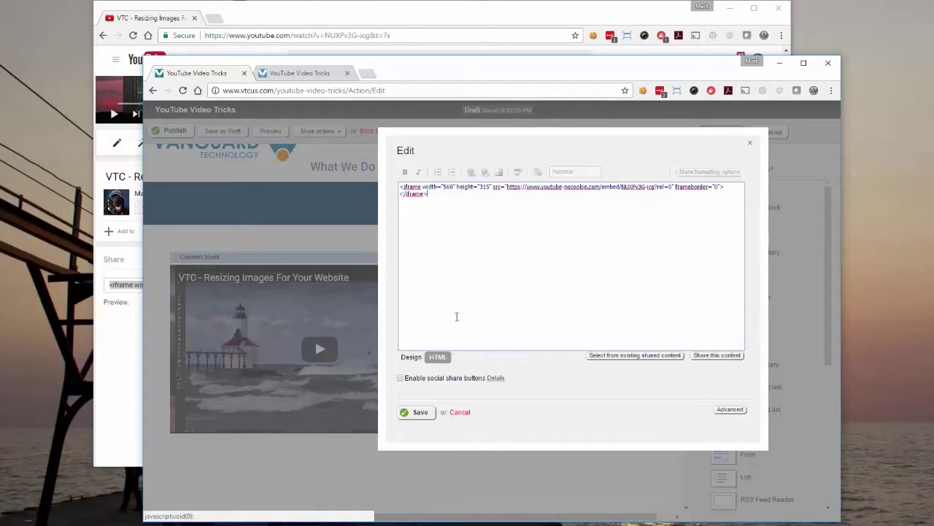
{"action": "left_click_drag", "start_coordinate": [445, 196], "coordinate": [383, 189]}
{"action": "right_click", "coordinate": [418, 194]}
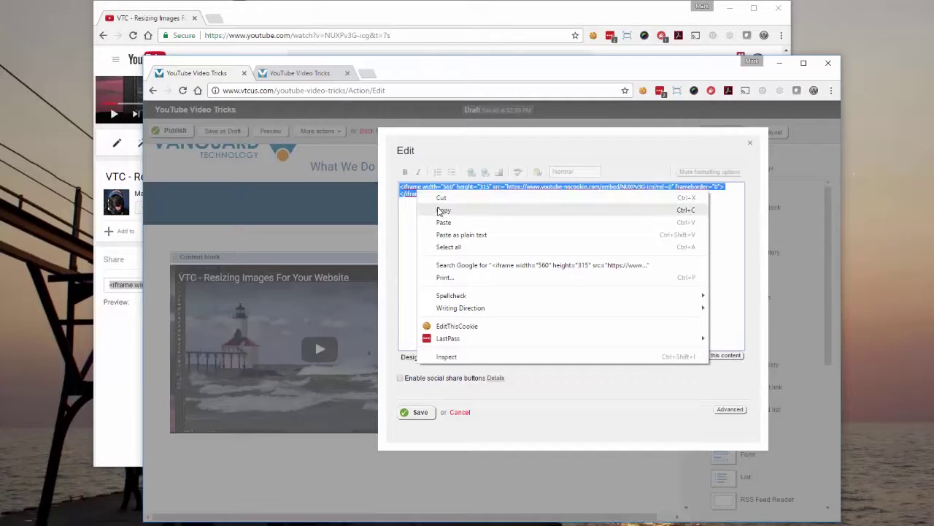
{"action": "left_click", "coordinate": [442, 223]}
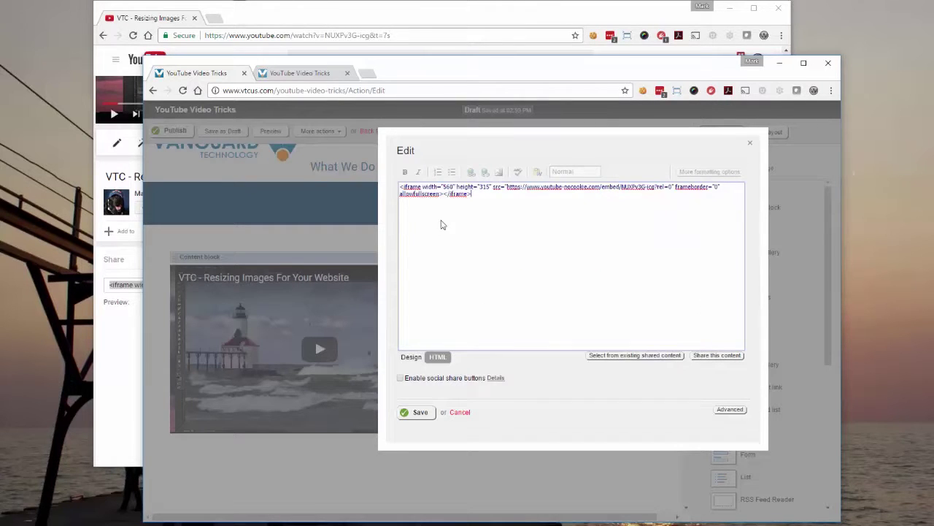
{"action": "left_click", "coordinate": [419, 412]}
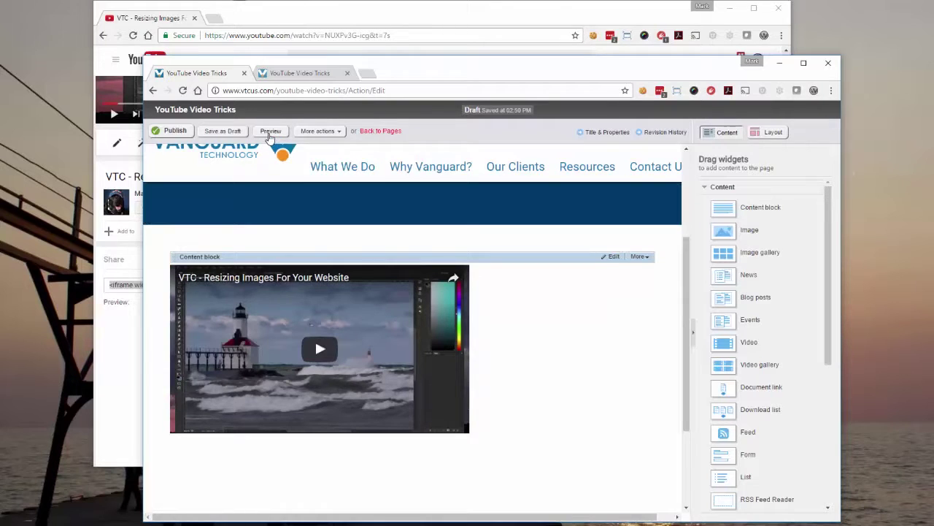
{"action": "left_click", "coordinate": [270, 132]}
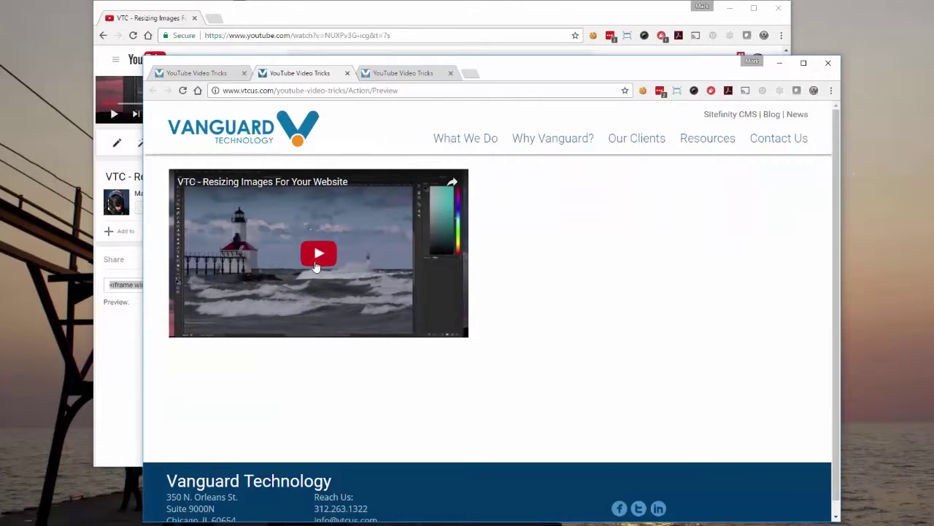
Step: Play the preview video muted and skip to its 4:46 end, confirming no suggested videos appear
{"action": "left_click", "coordinate": [315, 259]}
{"action": "left_click", "coordinate": [219, 328]}
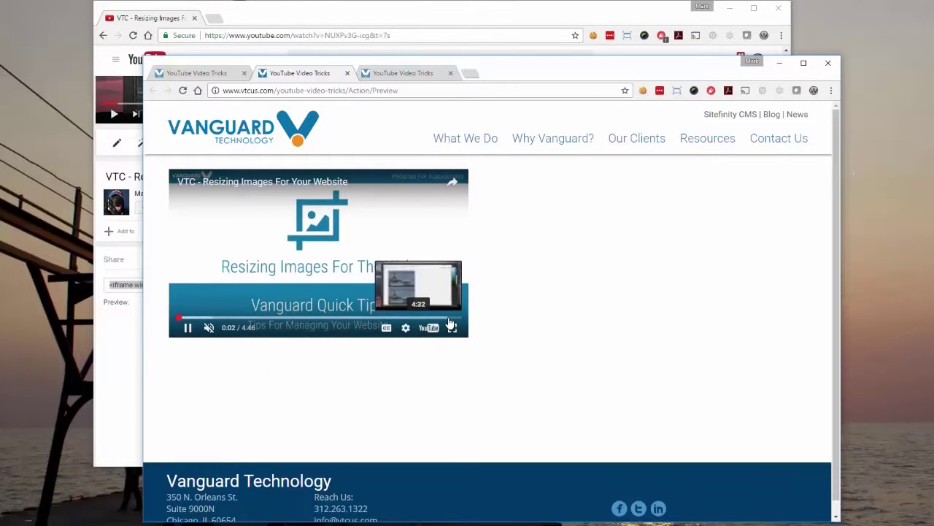
{"action": "left_click", "coordinate": [447, 319]}
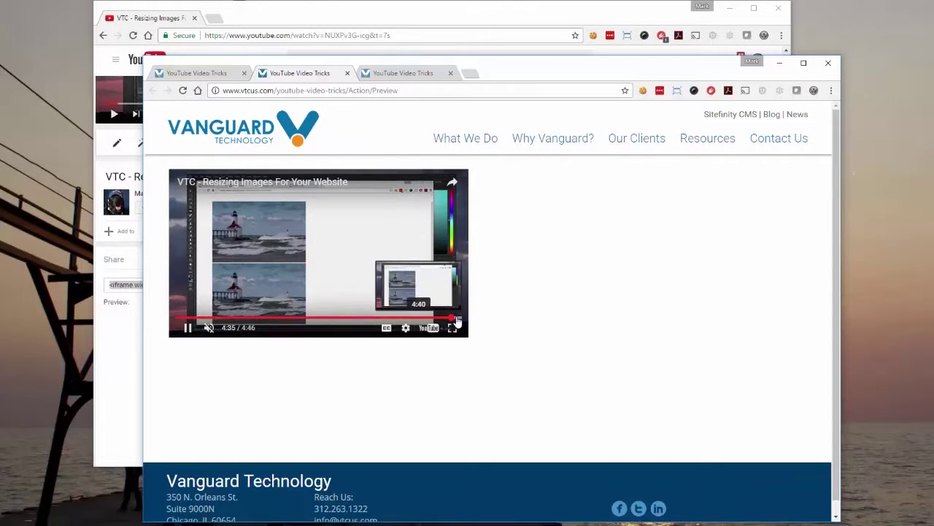
{"action": "left_click", "coordinate": [457, 319]}
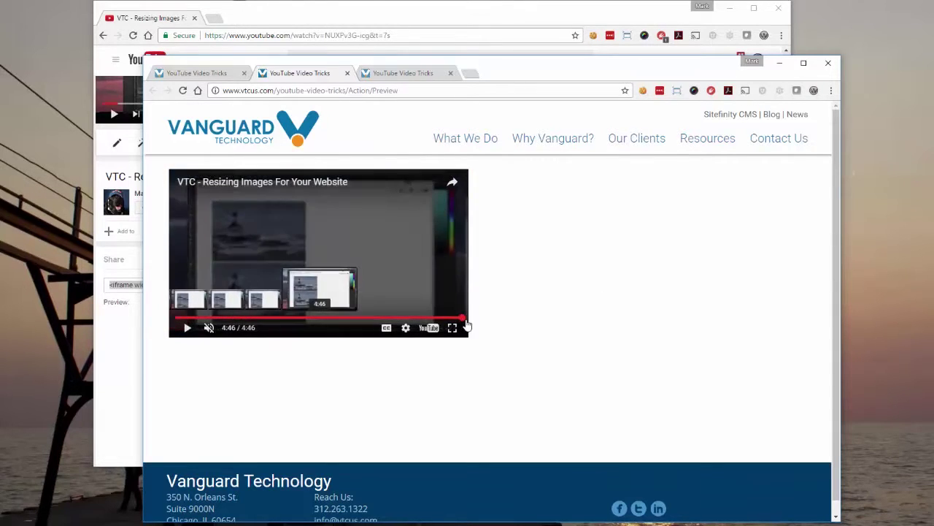